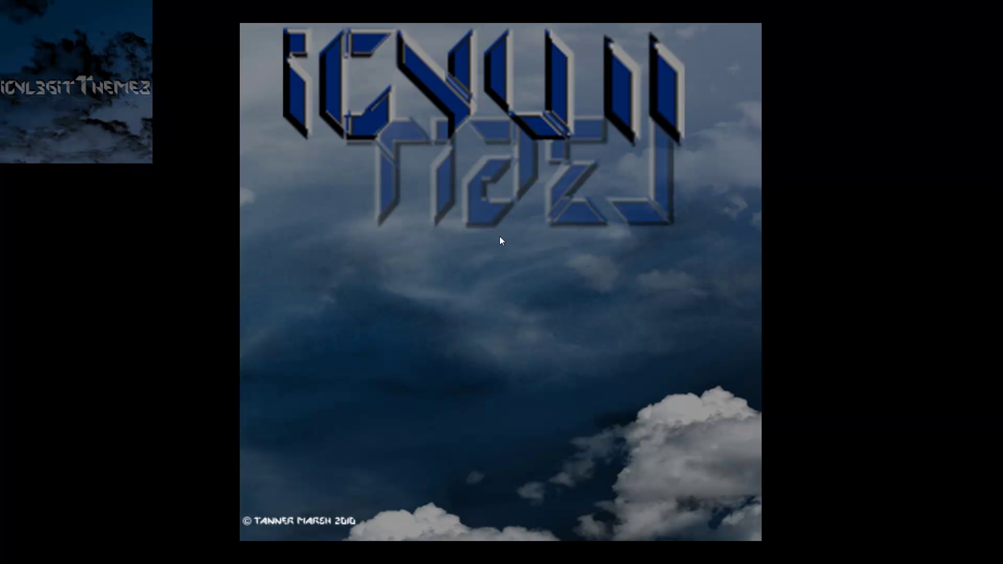
Step: Make a new desktop folder named 'My theme', open it to confirm it's empty, then close it
{"action": "right_click", "coordinate": [450, 237]}
{"action": "mouse_move", "coordinate": [480, 355]}
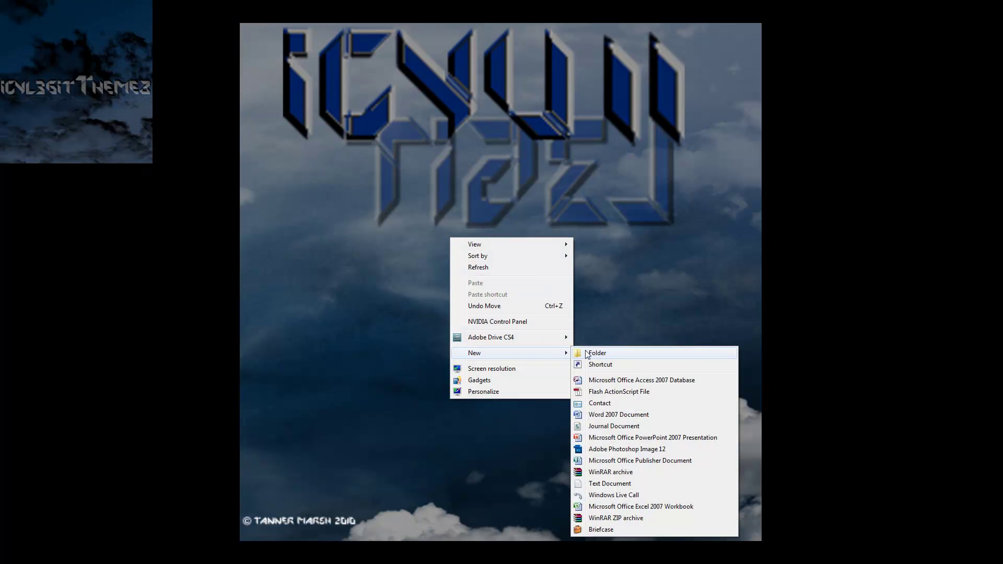
{"action": "left_click", "coordinate": [585, 351]}
{"action": "key", "text": "BackSpace"}
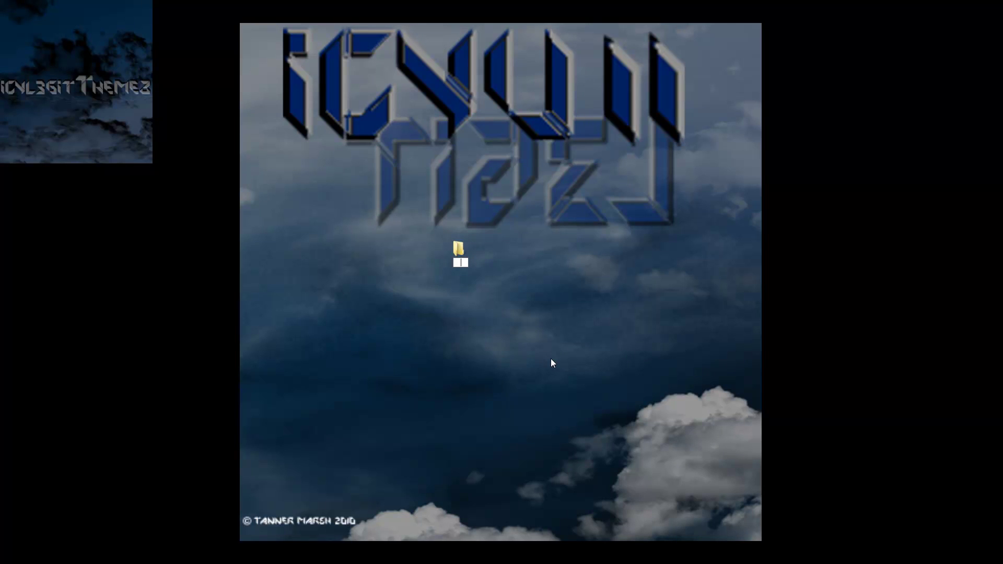
{"action": "type", "text": "My theme"}
{"action": "key", "text": "Return"}
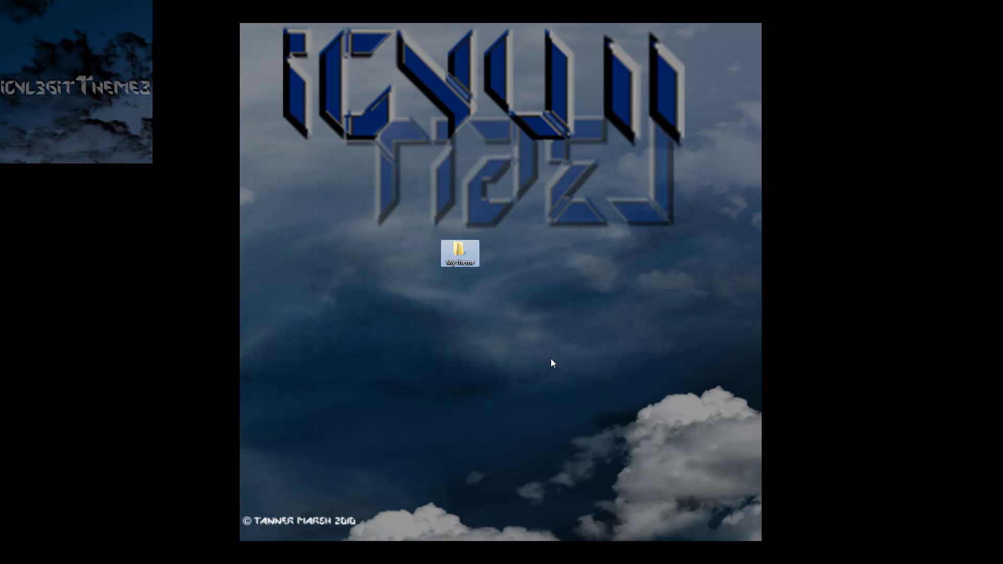
{"action": "double_click", "coordinate": [460, 253]}
{"action": "left_click_drag", "start_coordinate": [518, 114], "coordinate": [455, 133]}
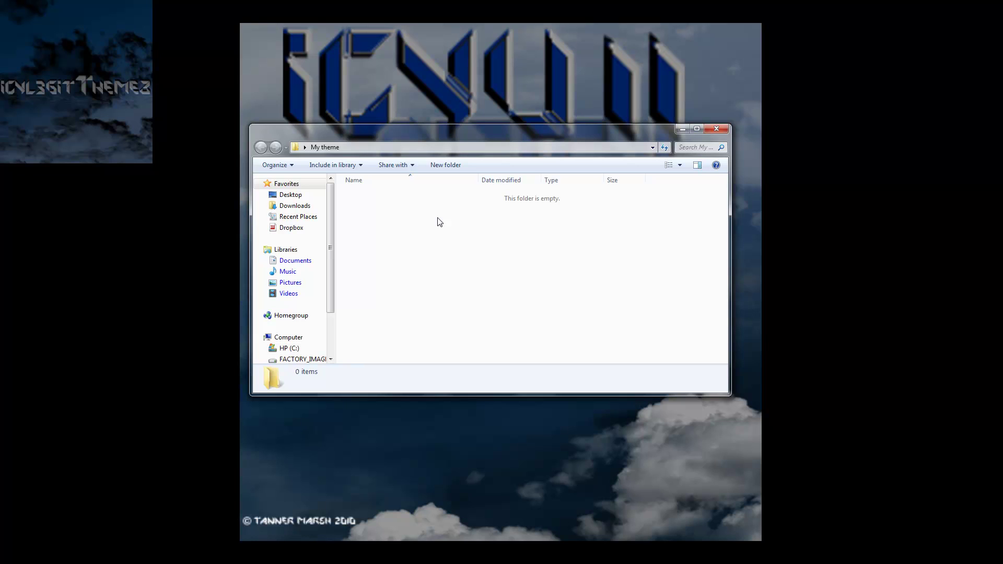
{"action": "left_click", "coordinate": [716, 130]}
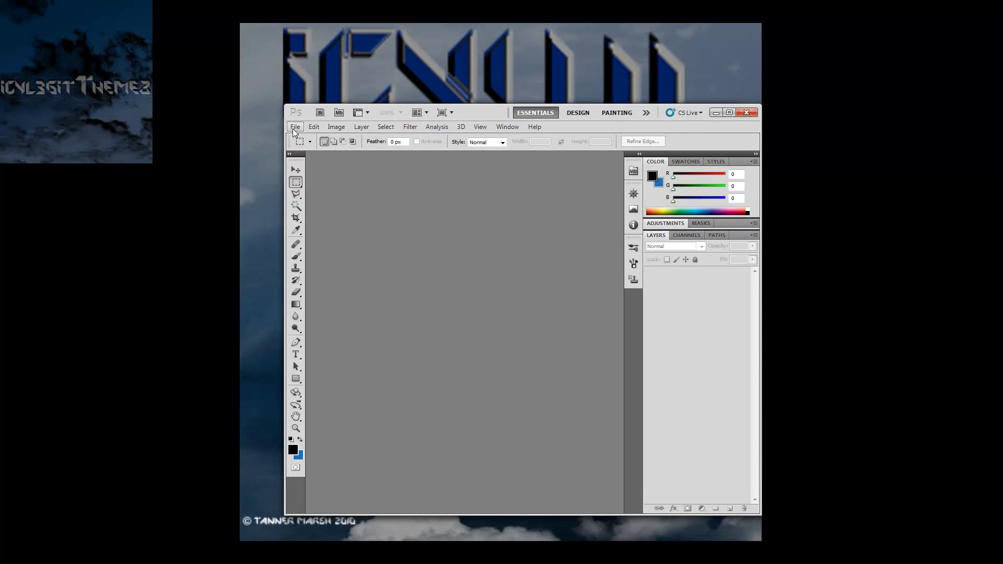
Step: Create a new document, Untitled-1, with width 768, height 1024 pixels and 300 pixels/inch resolution
{"action": "left_click", "coordinate": [295, 126]}
{"action": "left_click", "coordinate": [296, 138]}
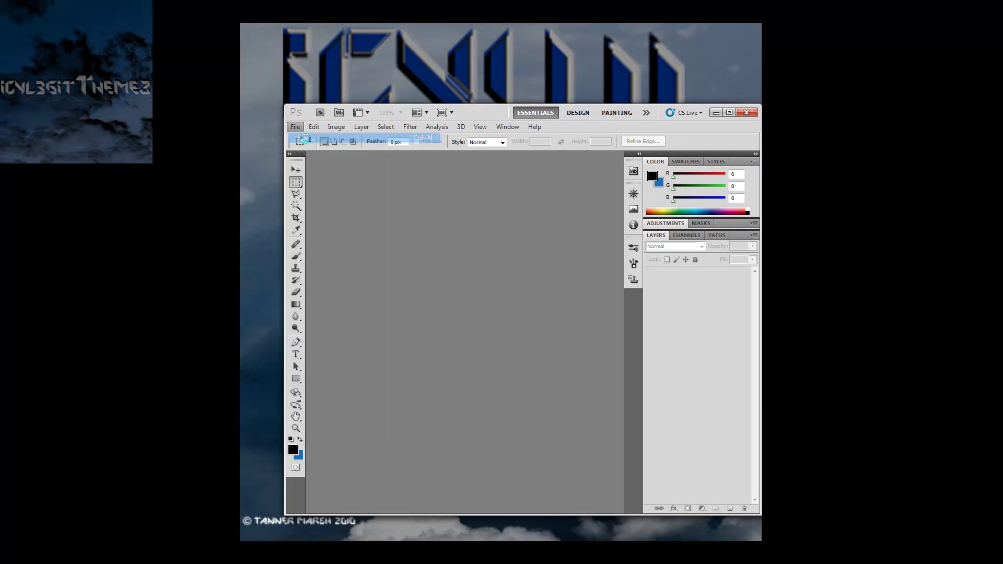
{"action": "left_click_drag", "start_coordinate": [606, 205], "coordinate": [476, 208]}
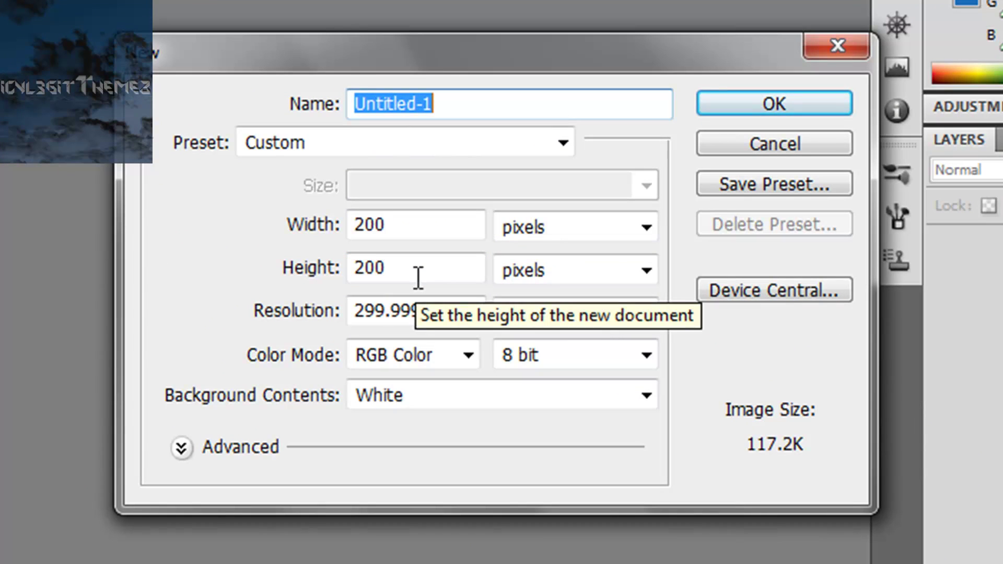
{"action": "double_click", "coordinate": [368, 224]}
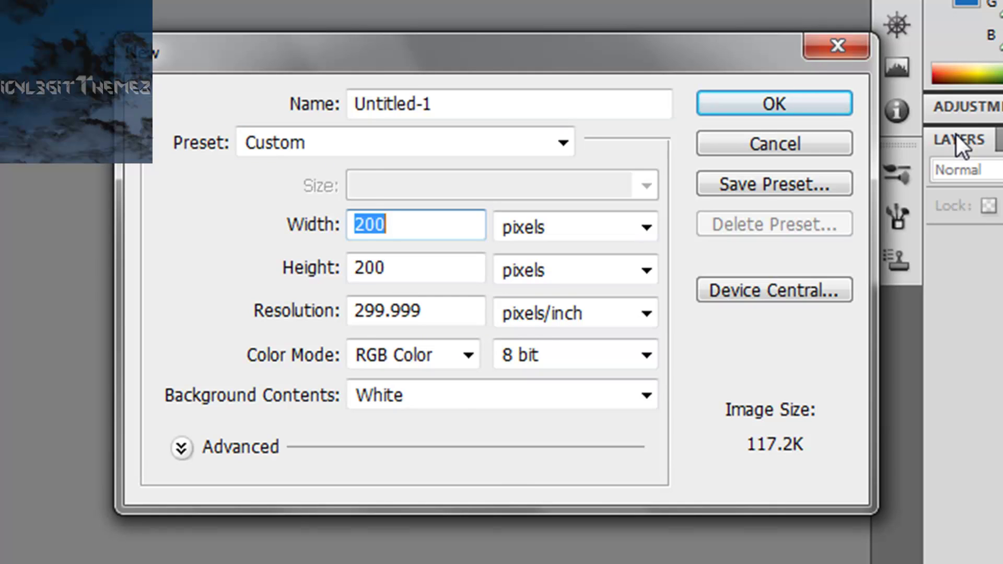
{"action": "key", "text": "Tab"}
{"action": "type", "text": "1024"}
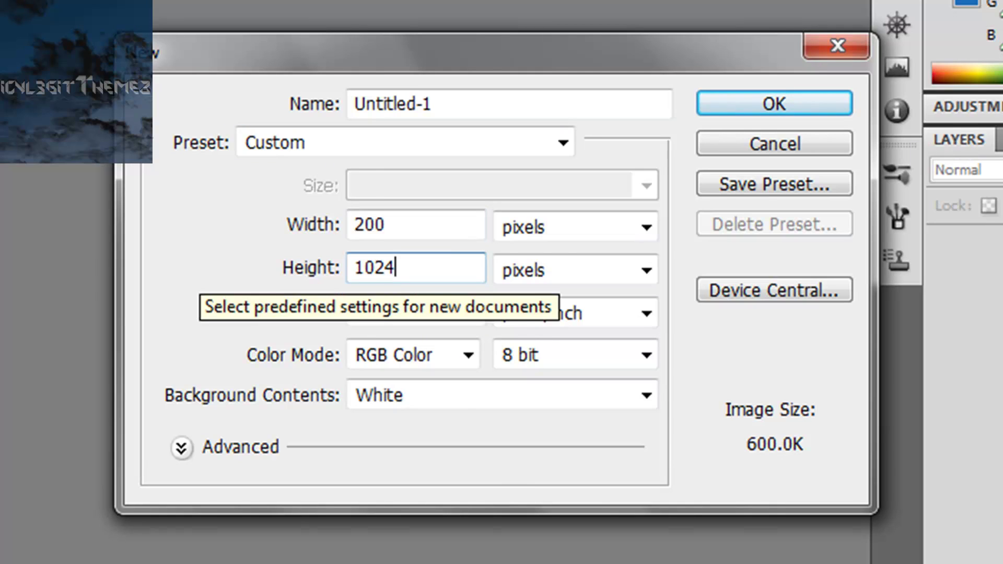
{"action": "left_click_drag", "start_coordinate": [459, 223], "coordinate": [152, 225]}
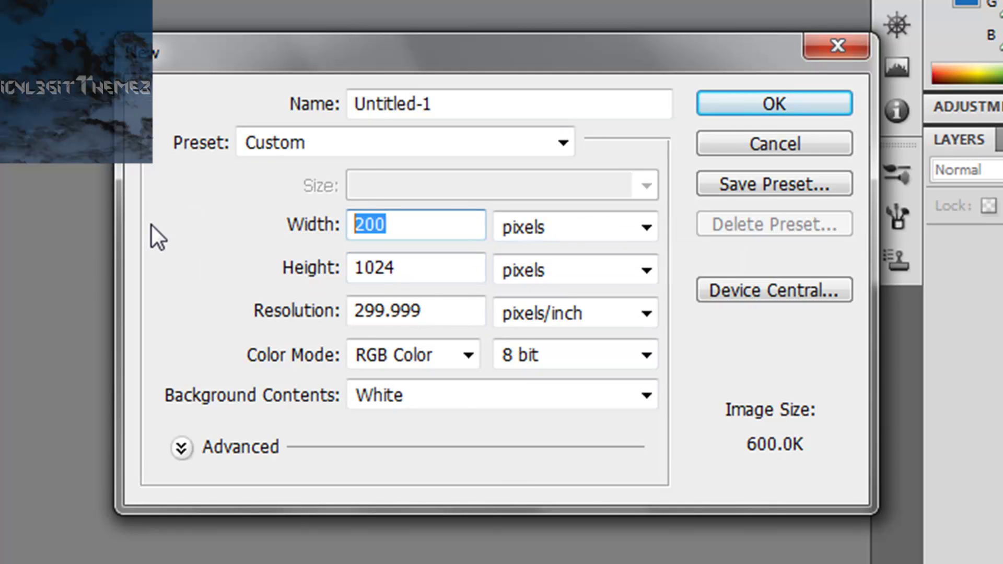
{"action": "type", "text": "768"}
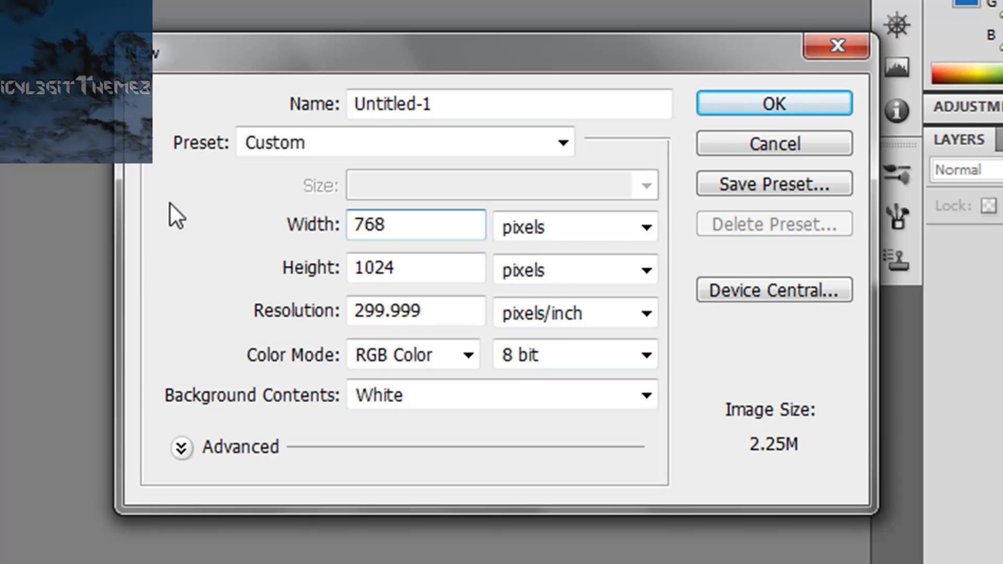
{"action": "left_click_drag", "start_coordinate": [453, 320], "coordinate": [131, 322]}
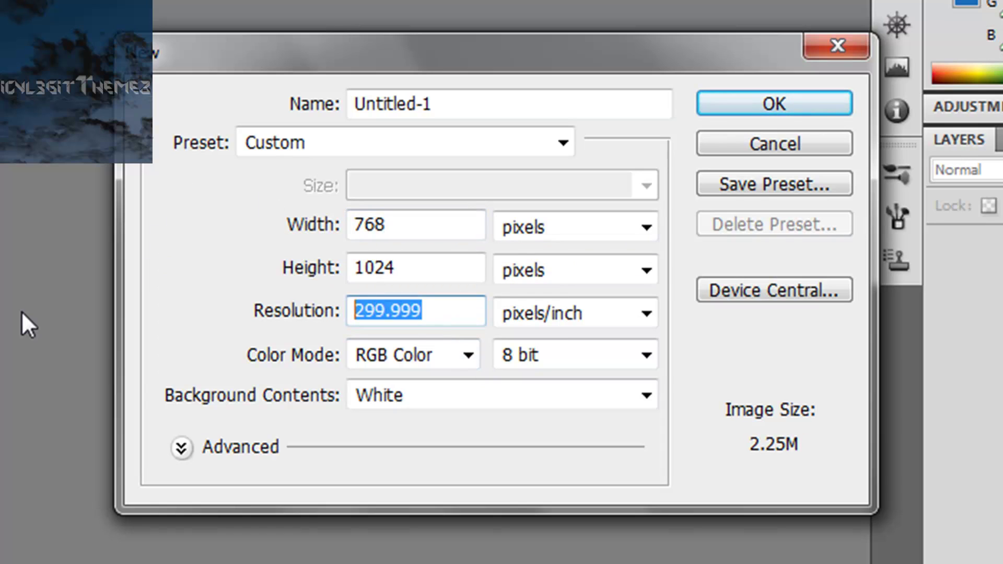
{"action": "type", "text": "300"}
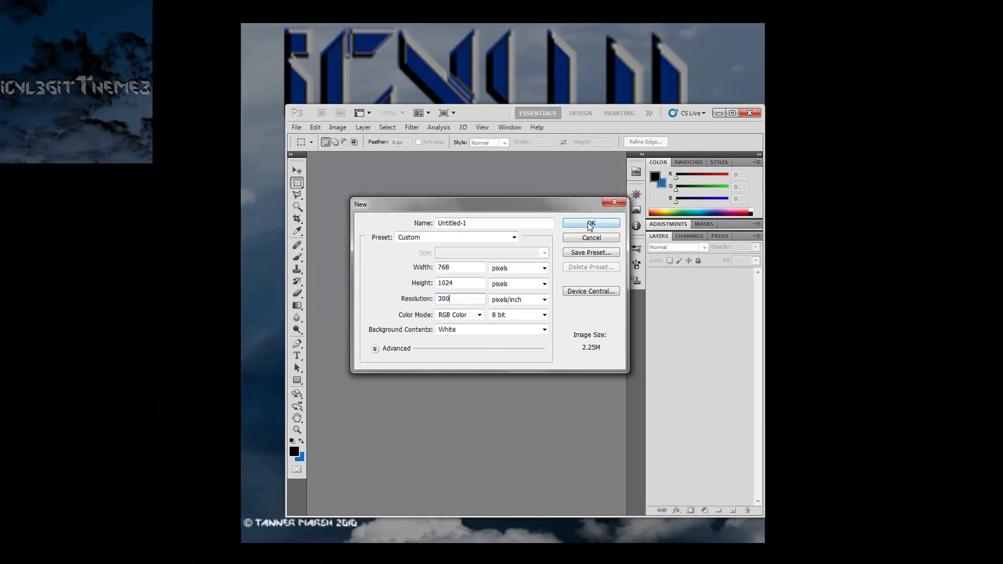
{"action": "left_click", "coordinate": [589, 223]}
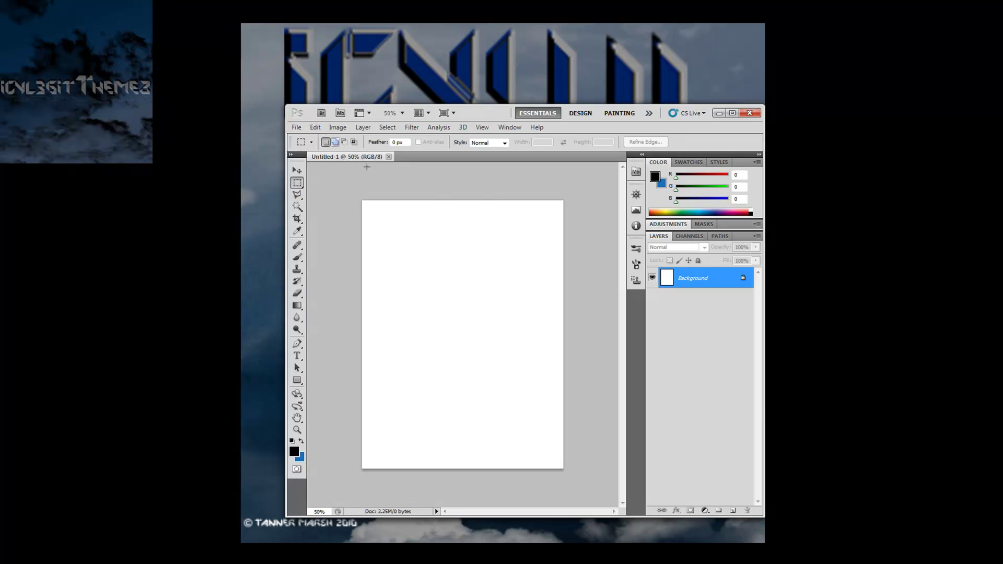
Step: Open tannerz.jpg in Photoshop by dragging it in from the folder window
{"action": "left_click_drag", "start_coordinate": [506, 114], "coordinate": [488, 95]}
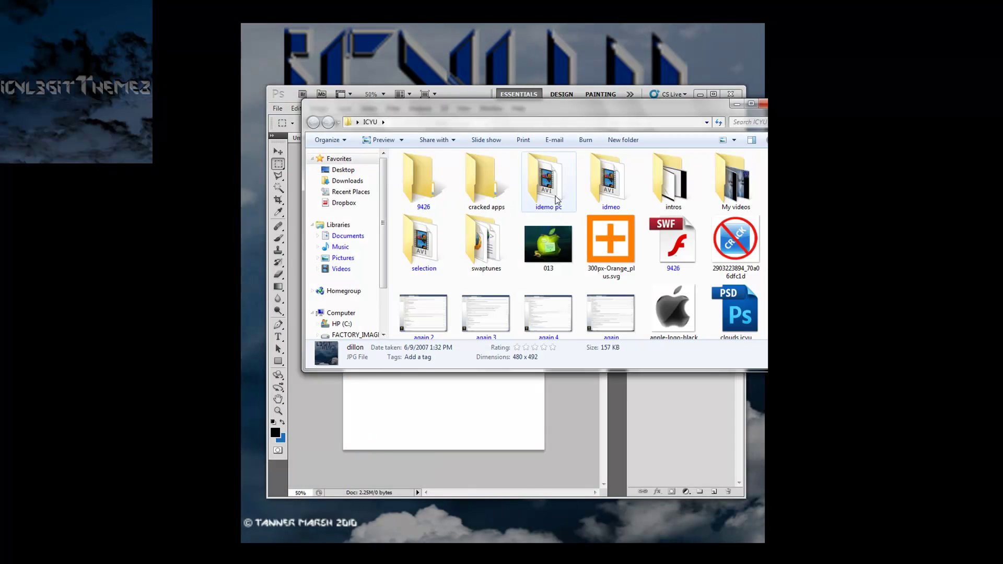
{"action": "scroll", "coordinate": [577, 286], "scroll_direction": "down", "scroll_amount": 5}
{"action": "scroll", "coordinate": [577, 290], "scroll_direction": "down", "scroll_amount": 5}
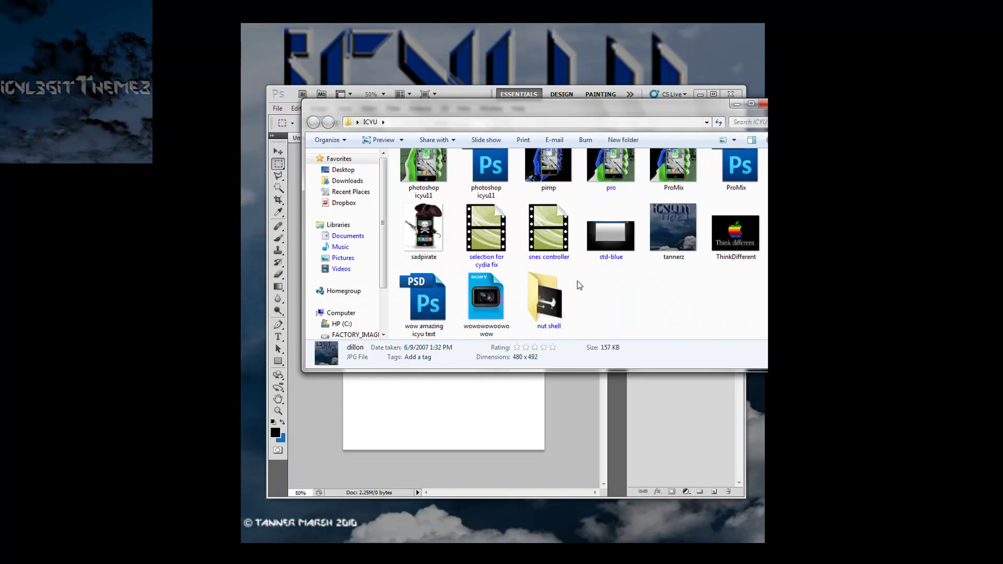
{"action": "left_click_drag", "start_coordinate": [643, 114], "coordinate": [462, 316]}
{"action": "left_click_drag", "start_coordinate": [491, 429], "coordinate": [432, 143]}
{"action": "key", "text": "alt+Tab"}
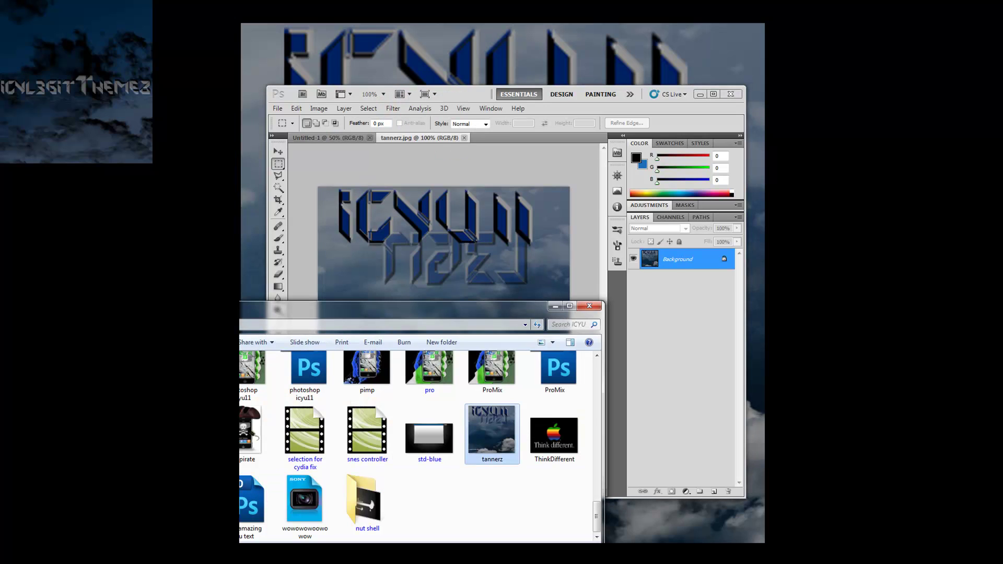
{"action": "left_click", "coordinate": [556, 306]}
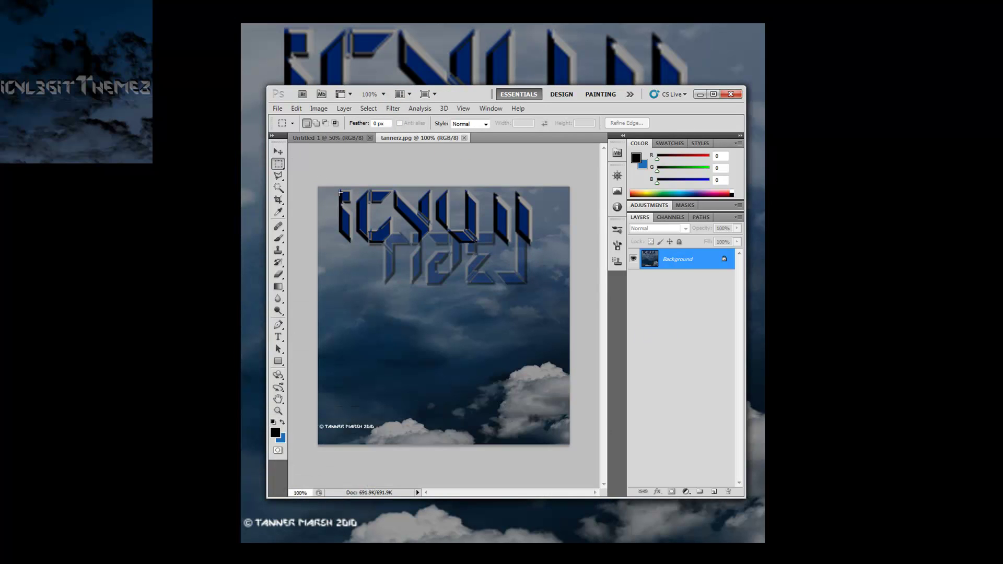
Step: Select the whole tannerz image and paste it into Untitled-1 as Layer 1
{"action": "left_click_drag", "start_coordinate": [389, 239], "coordinate": [570, 445]}
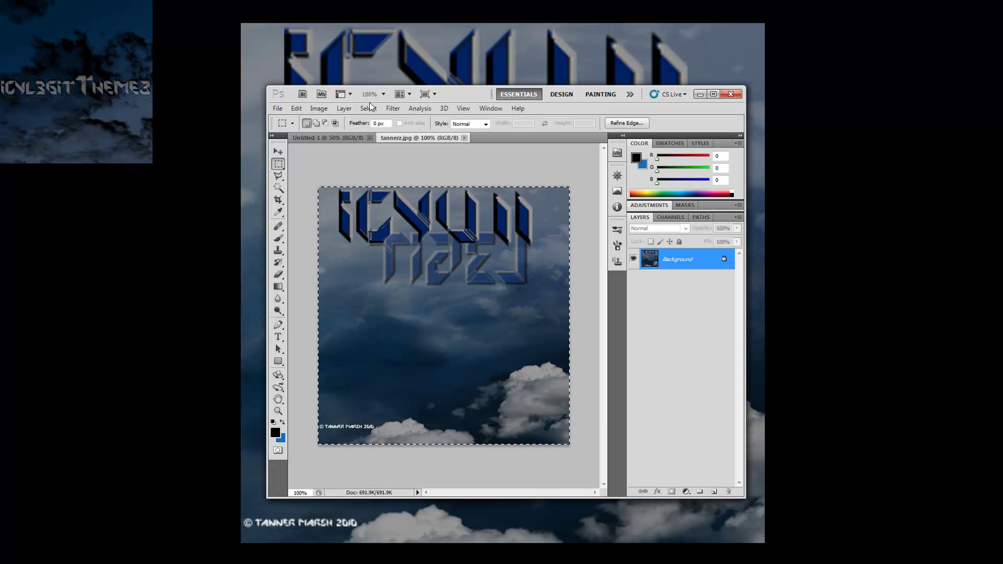
{"action": "left_click", "coordinate": [334, 139]}
{"action": "key", "text": "ctrl+v"}
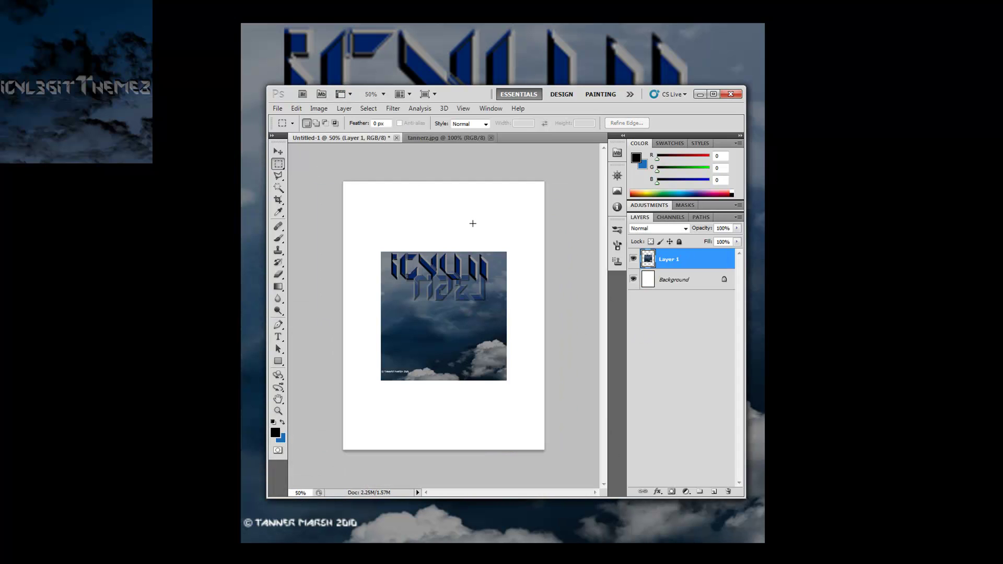
{"action": "left_click", "coordinate": [279, 108]}
{"action": "mouse_move", "coordinate": [297, 110]}
{"action": "left_click", "coordinate": [458, 86]}
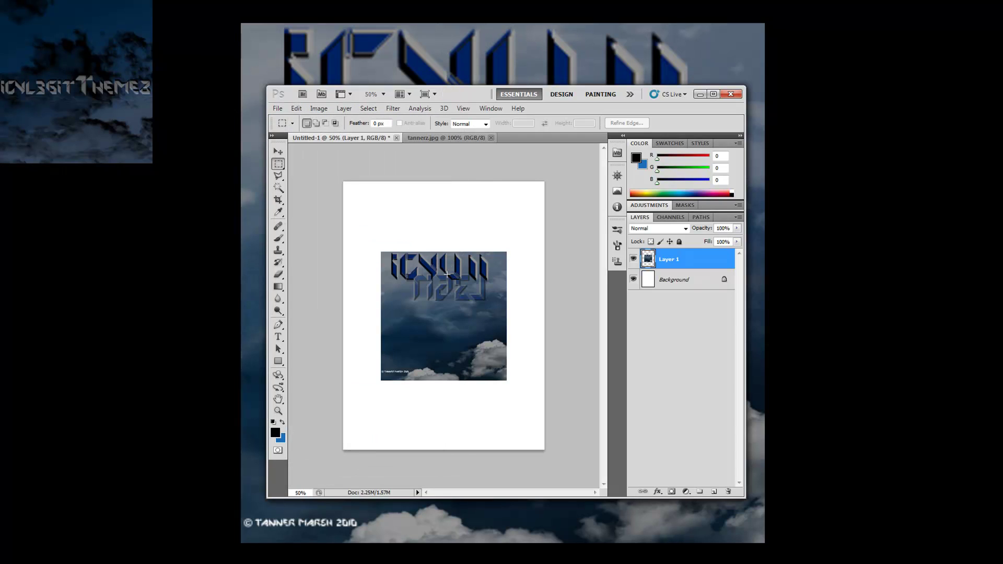
Step: Move Layer 1's cloud image snugly into the canvas's top-left corner
{"action": "left_click", "coordinate": [278, 152]}
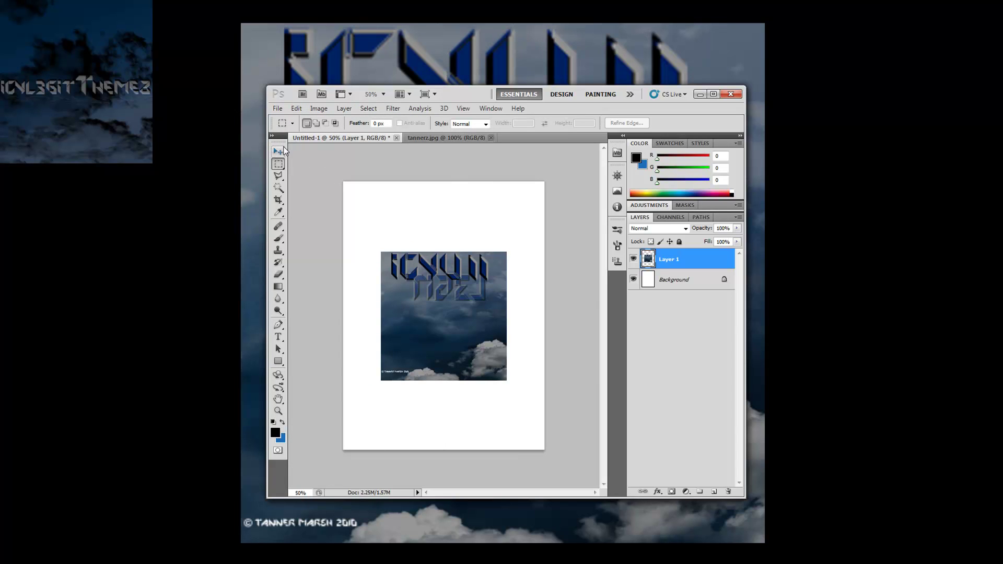
{"action": "left_click_drag", "start_coordinate": [429, 251], "coordinate": [391, 181]}
{"action": "left_click_drag", "start_coordinate": [400, 234], "coordinate": [387, 235]}
Step: Scale Layer 1 to about 159% so it spans the canvas width, then zoom out to see everything
{"action": "left_click", "coordinate": [296, 108]}
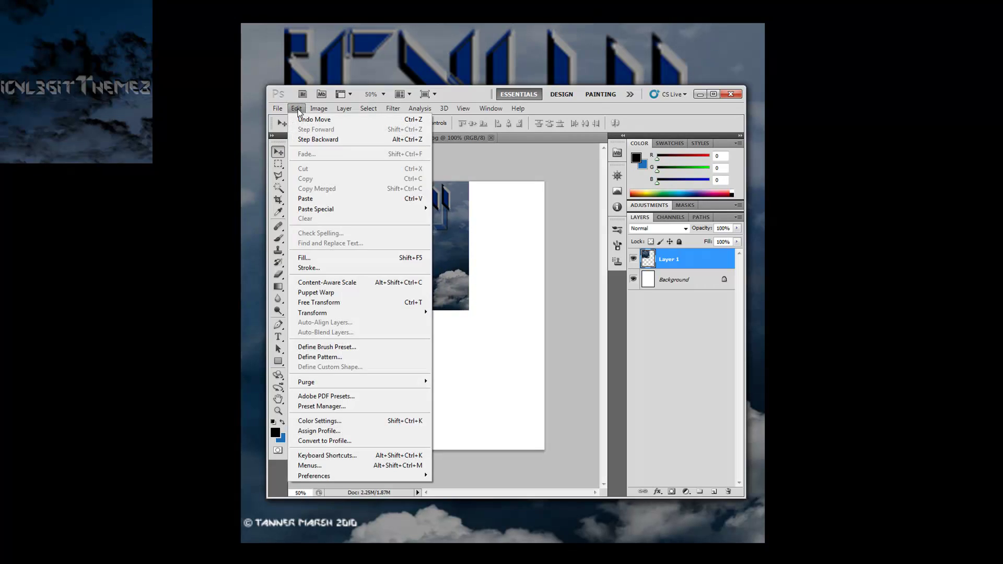
{"action": "mouse_move", "coordinate": [323, 314]}
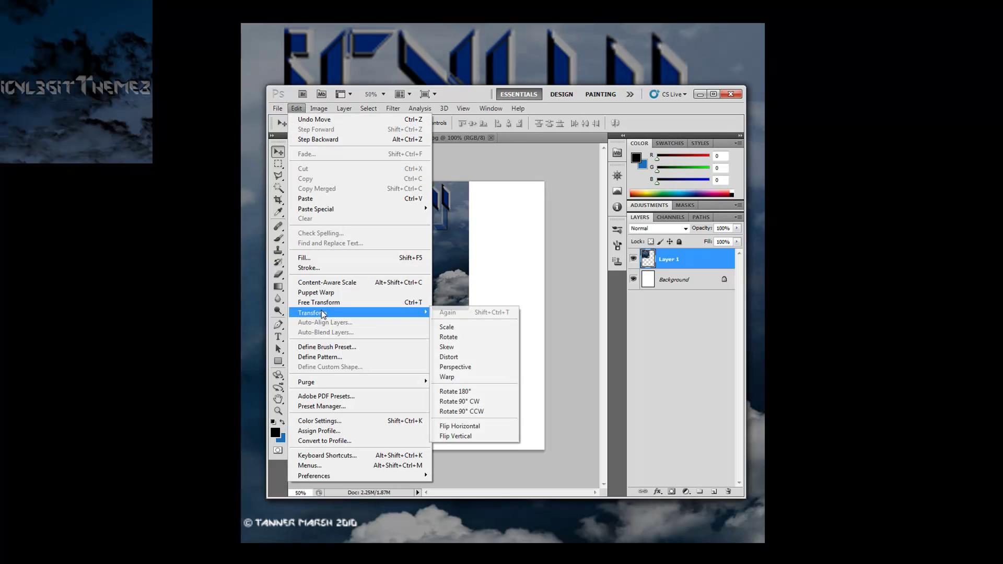
{"action": "left_click", "coordinate": [456, 329]}
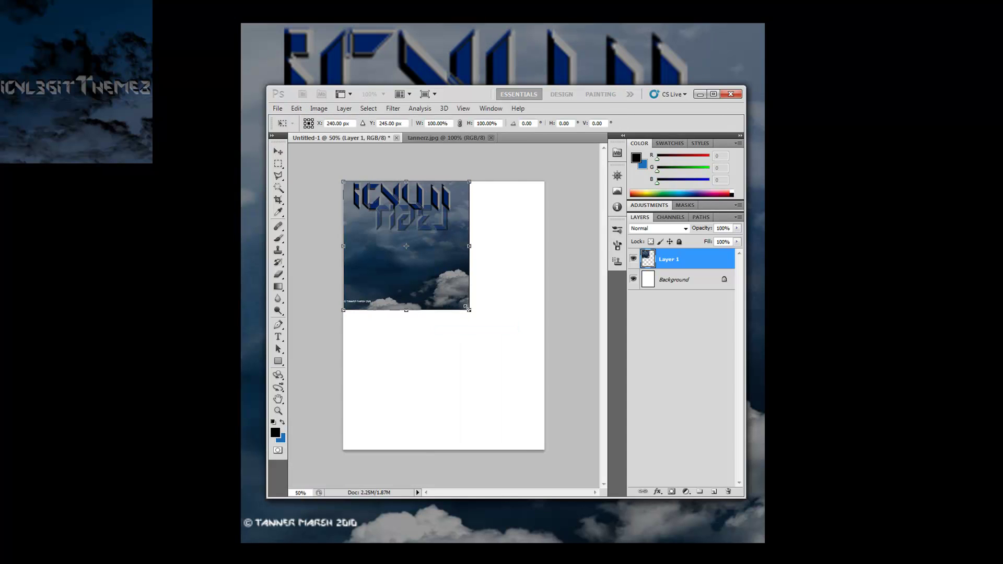
{"action": "left_click_drag", "start_coordinate": [467, 307], "coordinate": [556, 498]}
{"action": "left_click_drag", "start_coordinate": [540, 399], "coordinate": [517, 396]}
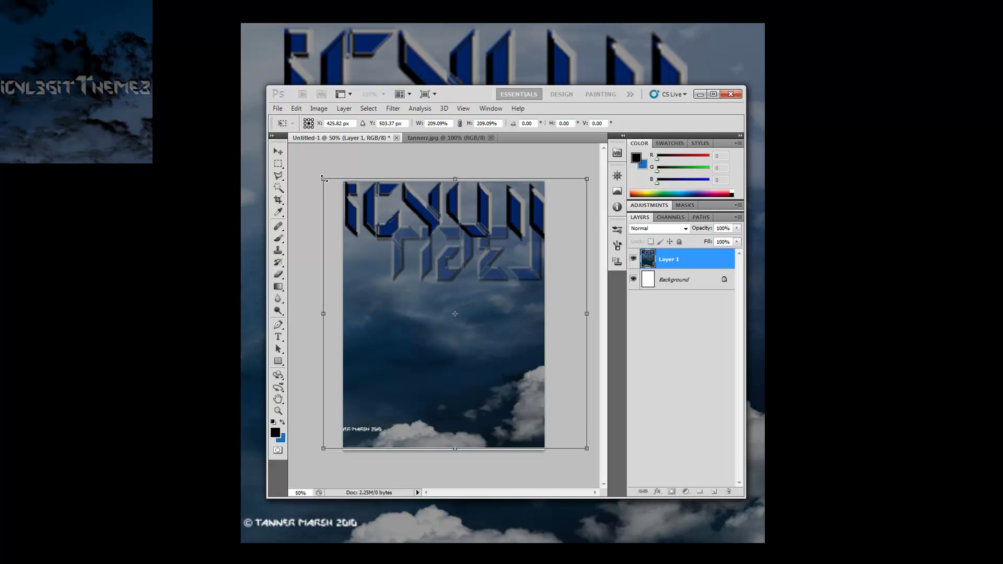
{"action": "left_click_drag", "start_coordinate": [322, 177], "coordinate": [345, 199]}
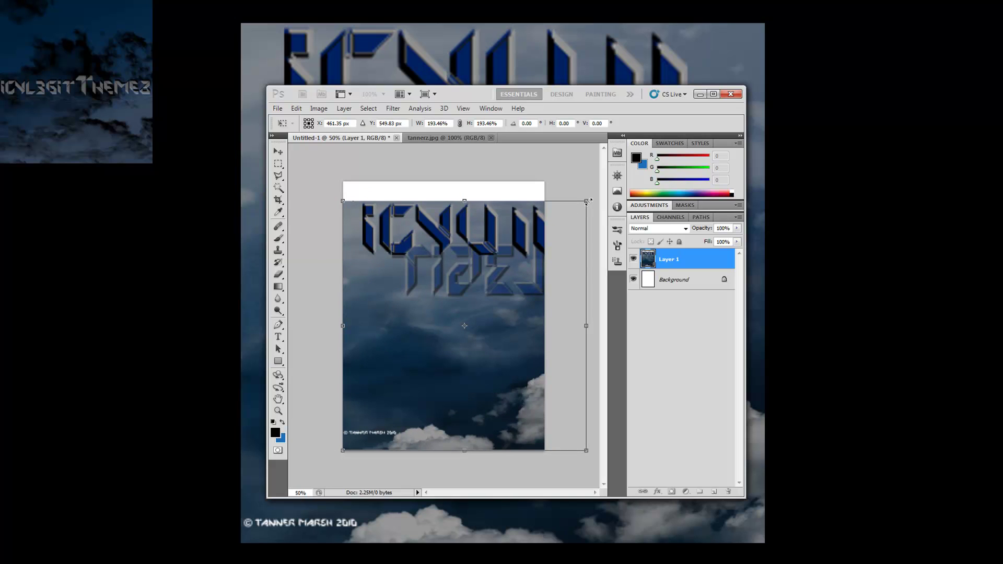
{"action": "left_click_drag", "start_coordinate": [587, 202], "coordinate": [524, 226]}
{"action": "key", "text": "Return"}
{"action": "key", "text": "ctrl+1"}
{"action": "key", "text": "ctrl+minus"}
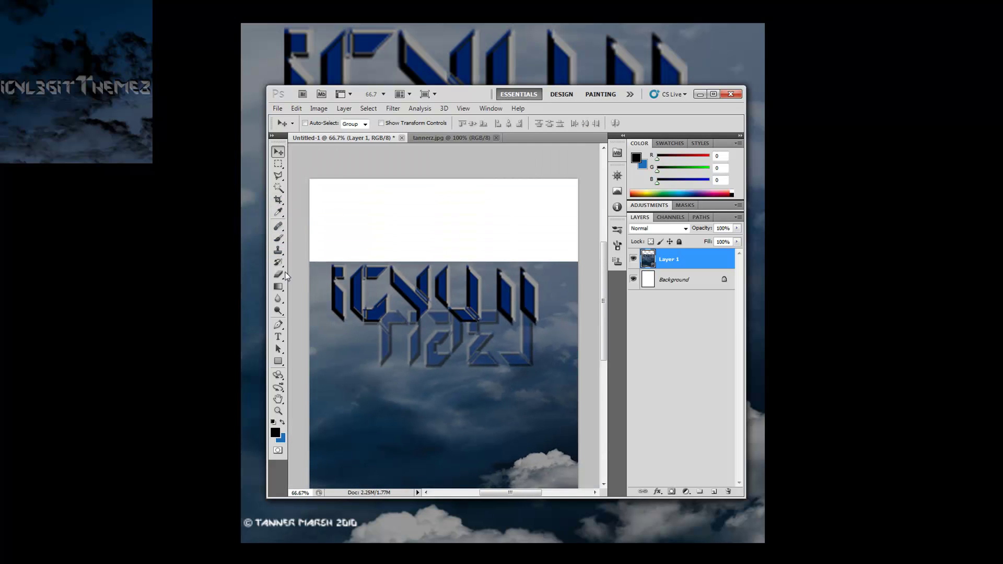
Step: Use the Healing Brush to paint sky over the white top strip and top-left corner
{"action": "left_click", "coordinate": [278, 226]}
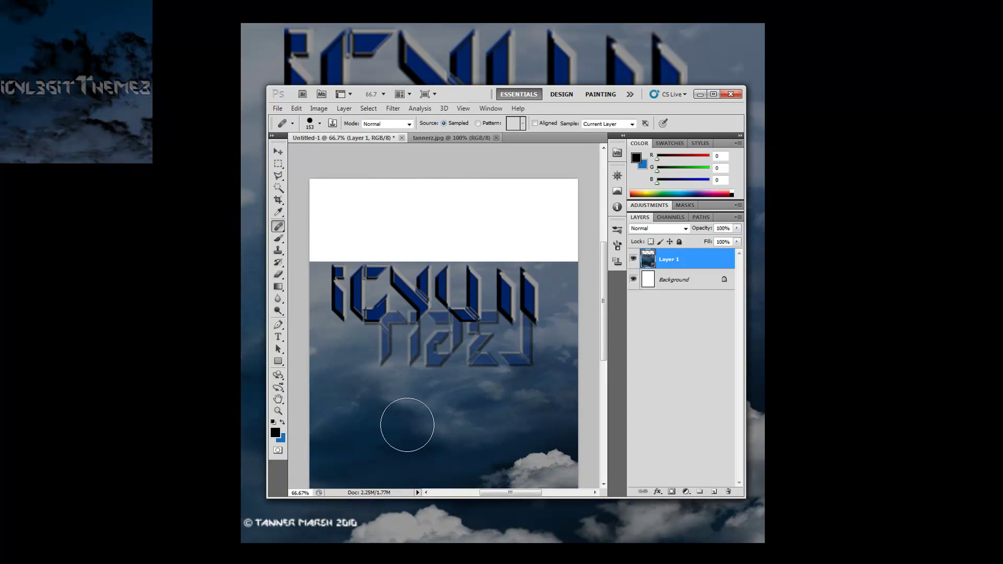
{"action": "mouse_move", "coordinate": [553, 237]}
{"action": "left_mouse_down"}
{"action": "mouse_move", "coordinate": [459, 239]}
{"action": "mouse_move", "coordinate": [563, 230]}
{"action": "mouse_move", "coordinate": [561, 244]}
{"action": "mouse_move", "coordinate": [557, 215]}
{"action": "mouse_move", "coordinate": [510, 205]}
{"action": "mouse_move", "coordinate": [533, 204]}
{"action": "left_mouse_up"}
{"action": "mouse_move", "coordinate": [335, 211]}
{"action": "left_mouse_down"}
{"action": "mouse_move", "coordinate": [321, 210]}
{"action": "mouse_move", "coordinate": [369, 194]}
{"action": "mouse_move", "coordinate": [460, 190]}
{"action": "mouse_move", "coordinate": [418, 237]}
{"action": "mouse_move", "coordinate": [427, 244]}
{"action": "left_mouse_up"}
{"action": "right_click", "coordinate": [276, 229]}
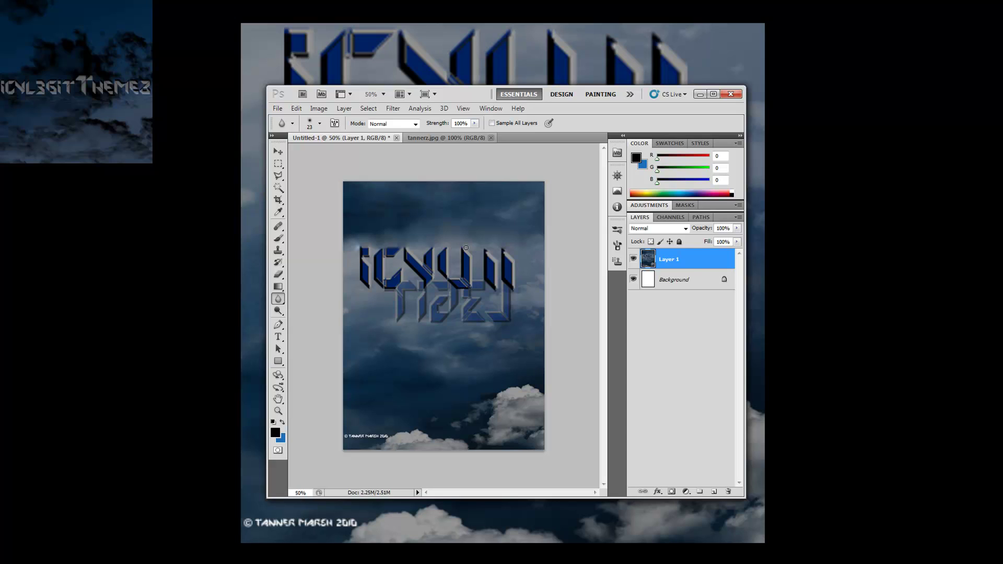
Step: Save As into the Desktop's My theme folder with PNG chosen as the format
{"action": "left_click", "coordinate": [277, 108]}
{"action": "left_click", "coordinate": [313, 269]}
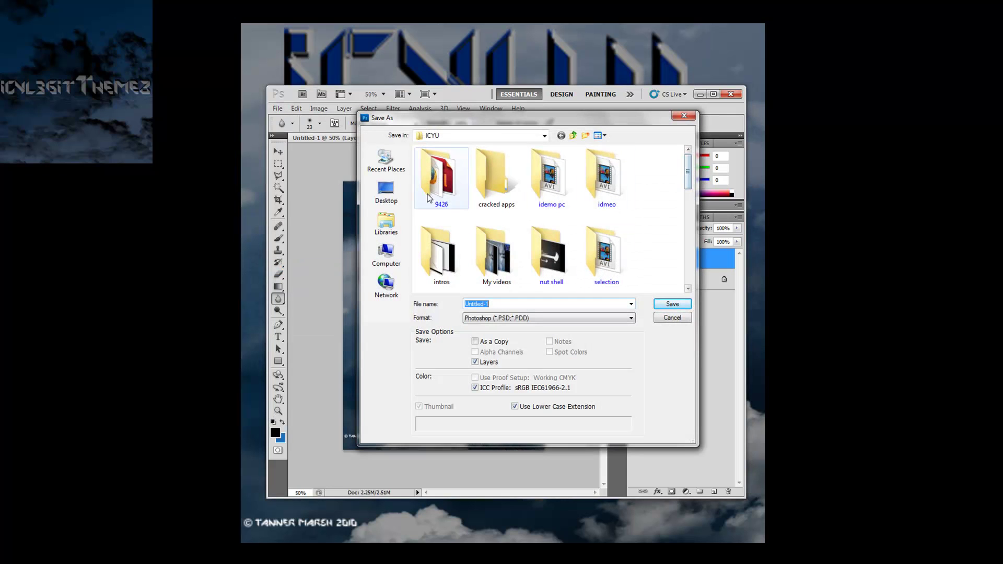
{"action": "left_click", "coordinate": [388, 193]}
{"action": "left_click_drag", "start_coordinate": [692, 174], "coordinate": [688, 205]}
{"action": "left_click", "coordinate": [554, 258]}
{"action": "double_click", "coordinate": [553, 258]}
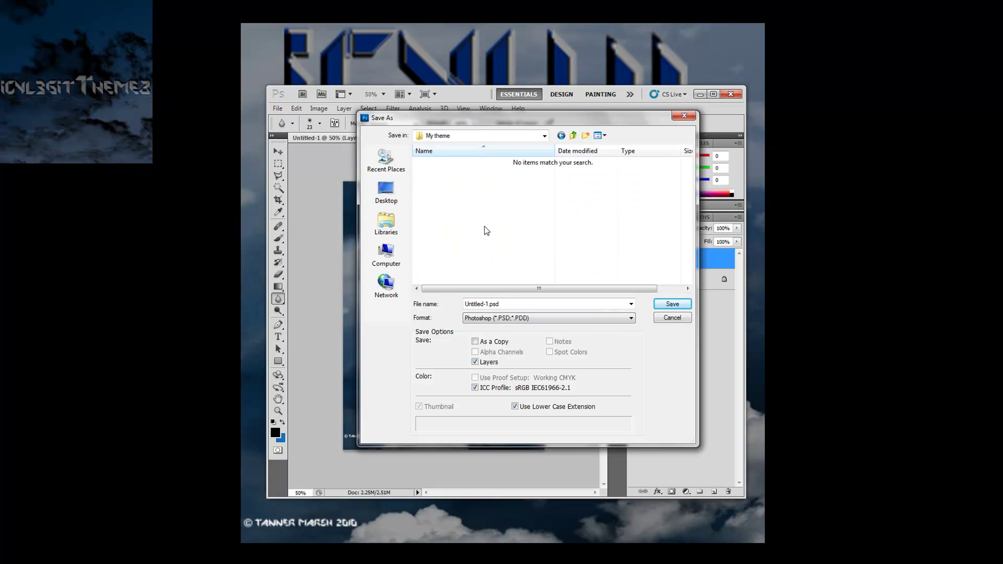
{"action": "left_click", "coordinate": [509, 318]}
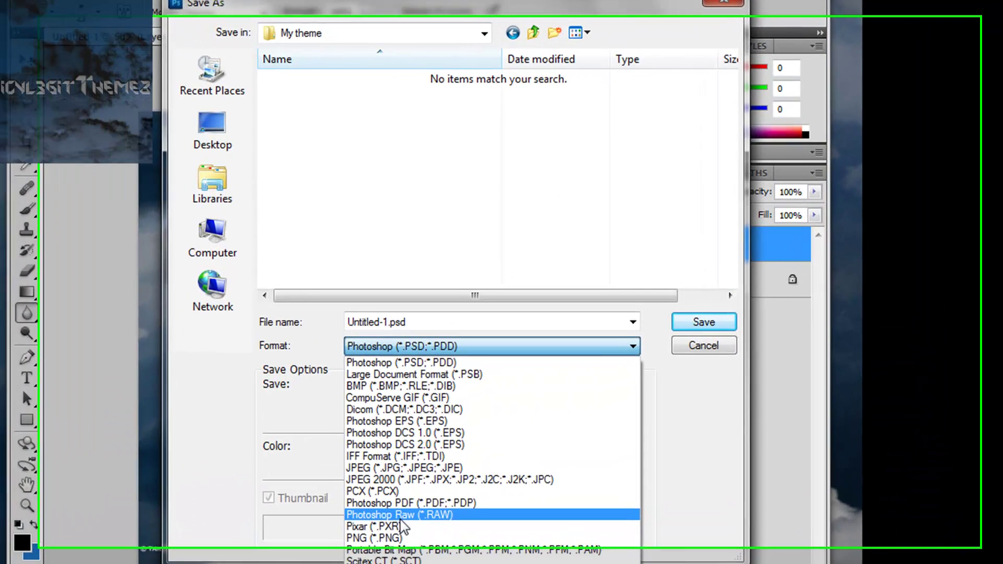
{"action": "left_click", "coordinate": [483, 430]}
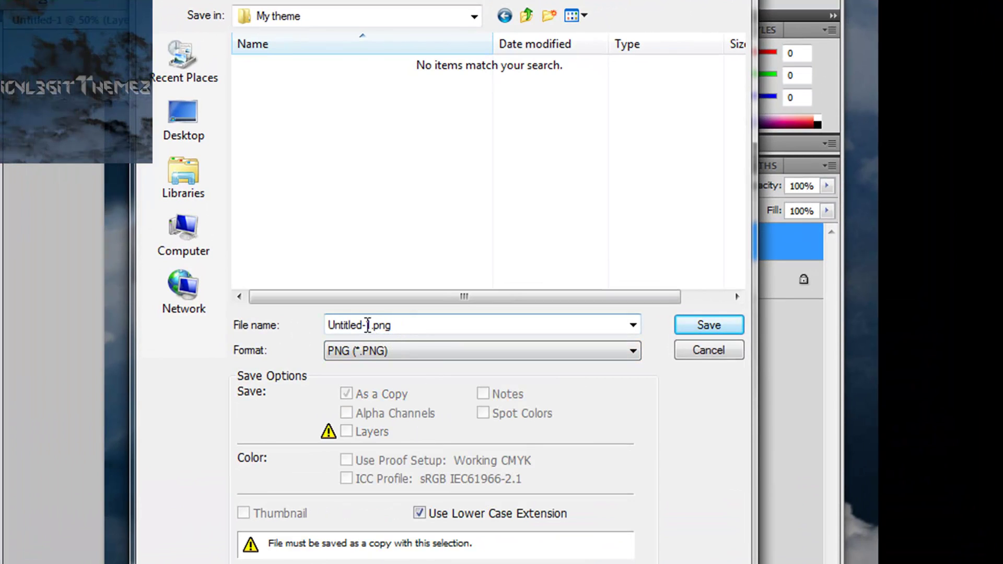
Step: Name the file 'Wallpaper' and save it, accepting PNG options without interlacing
{"action": "left_click", "coordinate": [375, 326]}
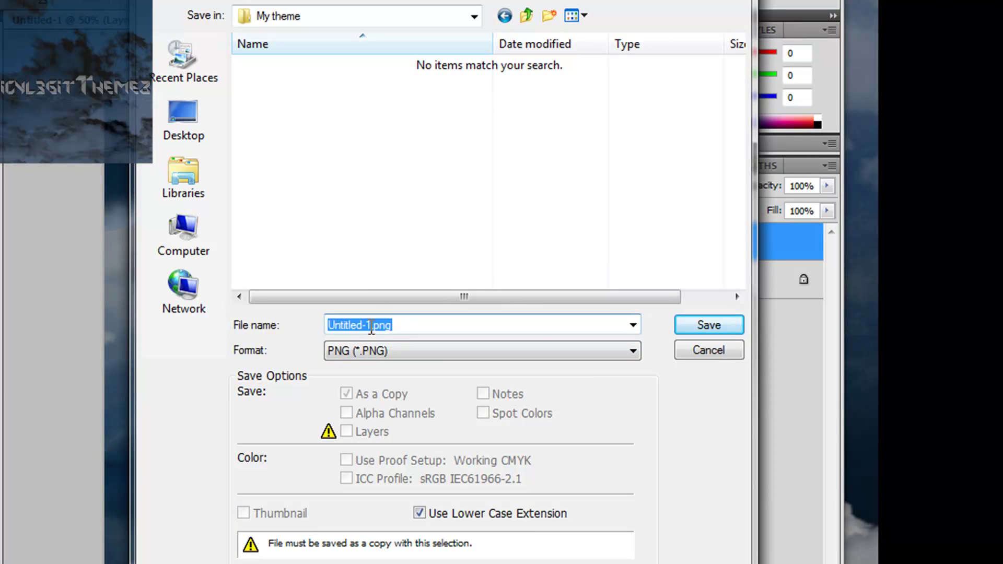
{"action": "left_click_drag", "start_coordinate": [371, 325], "coordinate": [272, 351]}
{"action": "key", "text": "BackSpace"}
{"action": "type", "text": "Wallpaper"}
{"action": "key", "text": "Return"}
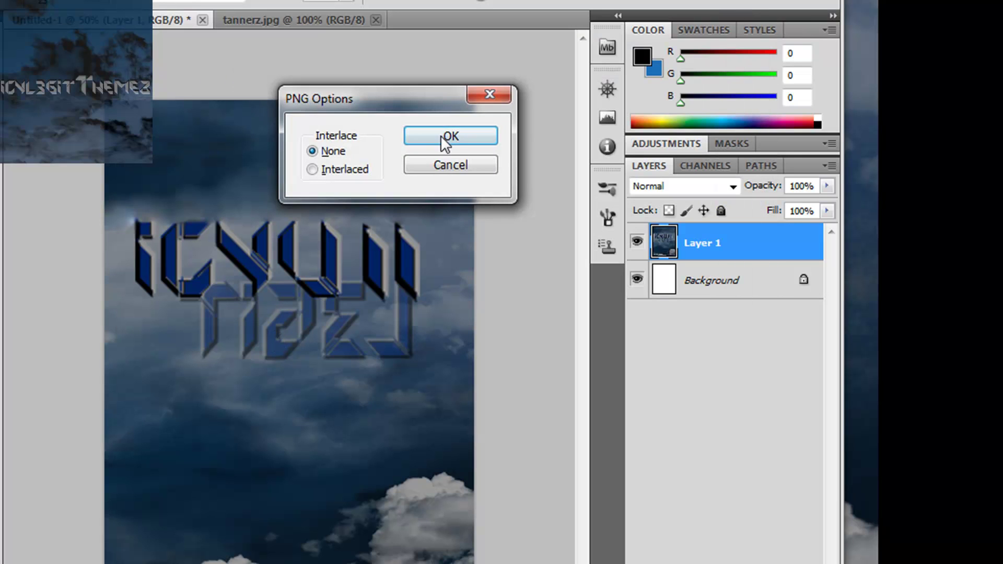
{"action": "left_click", "coordinate": [450, 136]}
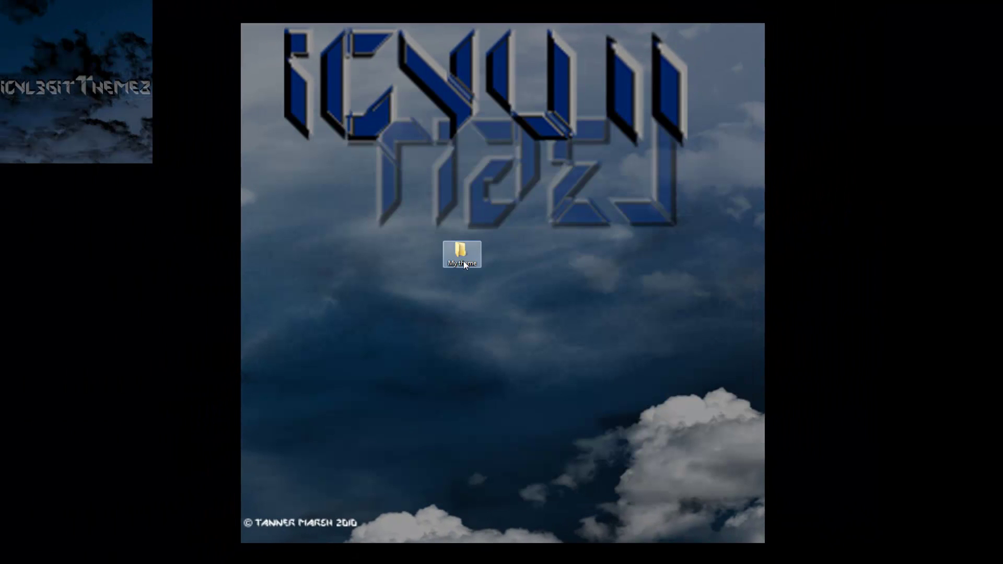
Step: Copy the My theme folder into /private/var/stash/Themes.APWfPJ on the iPad
{"action": "double_click", "coordinate": [470, 261]}
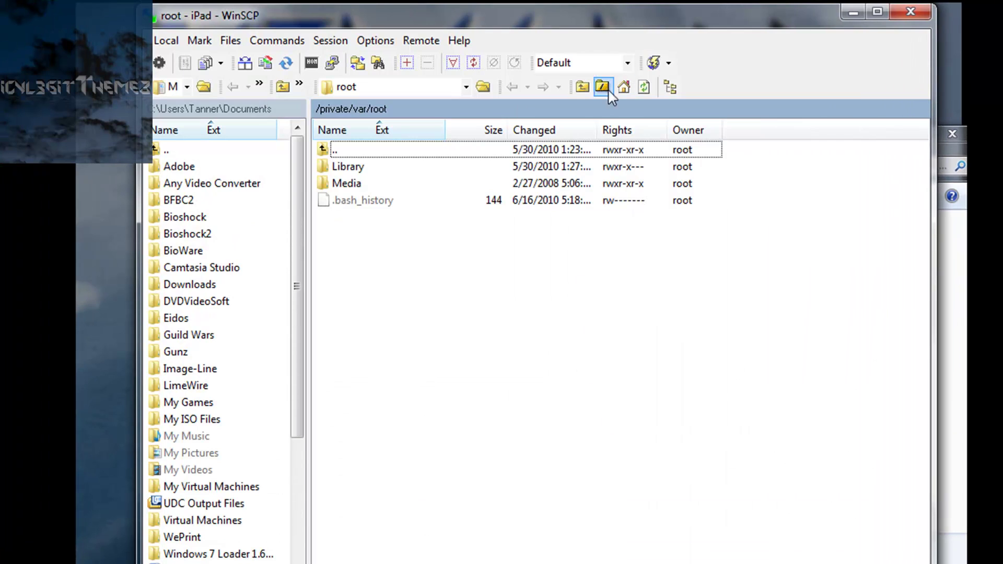
{"action": "double_click", "coordinate": [459, 158]}
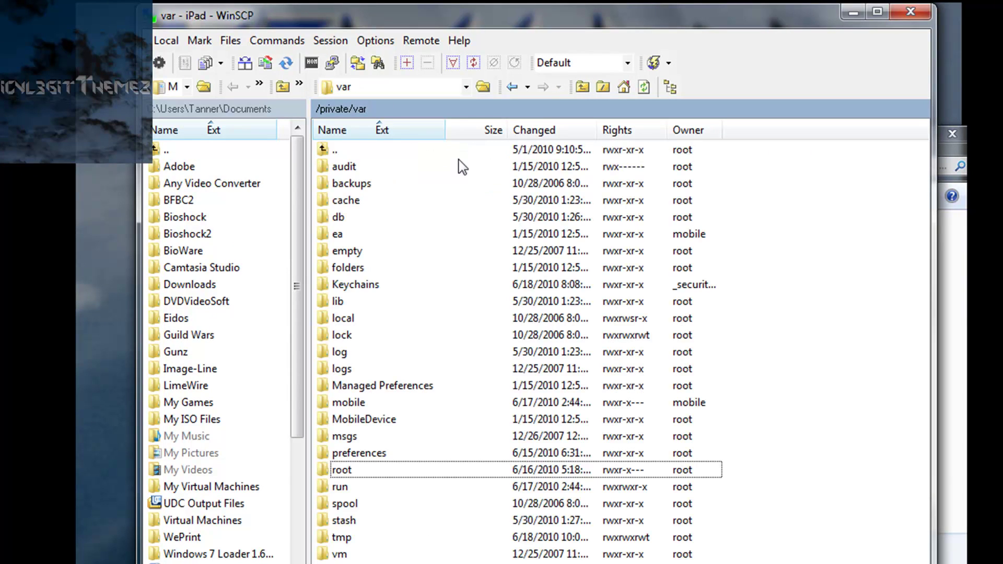
{"action": "double_click", "coordinate": [347, 521]}
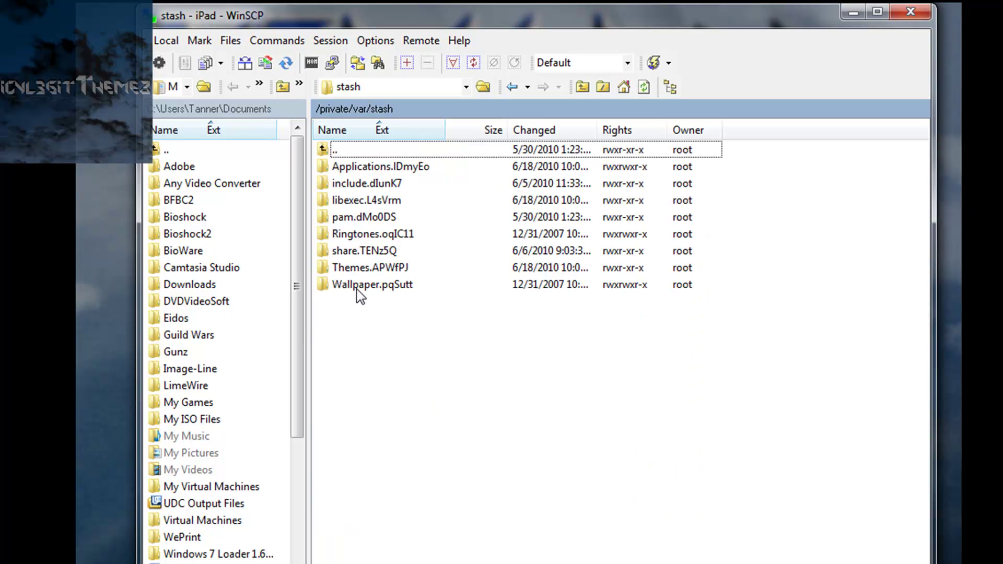
{"action": "double_click", "coordinate": [366, 268]}
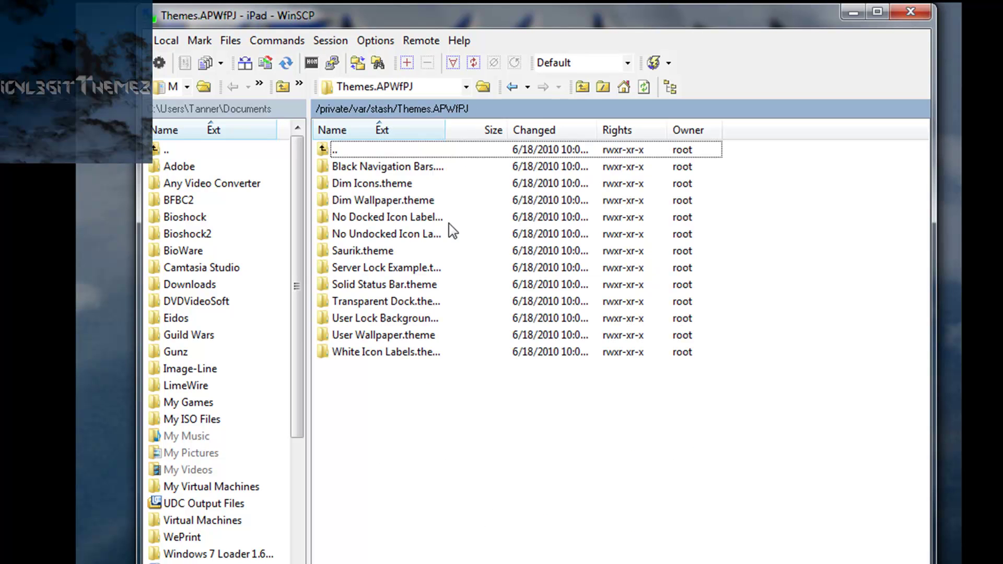
{"action": "left_click_drag", "start_coordinate": [488, 25], "coordinate": [538, 413]}
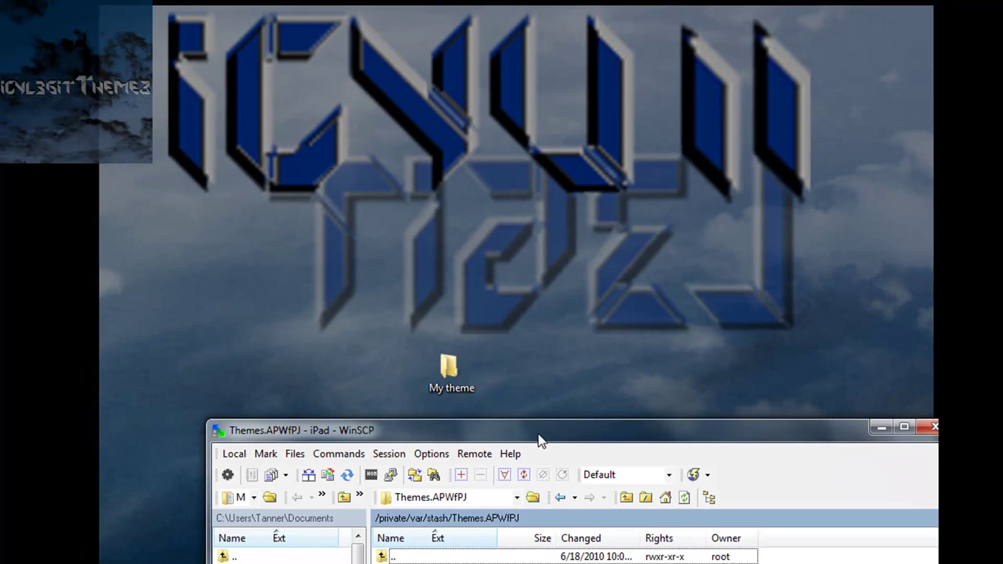
{"action": "left_click_drag", "start_coordinate": [449, 366], "coordinate": [490, 492]}
{"action": "left_click", "coordinate": [561, 530]}
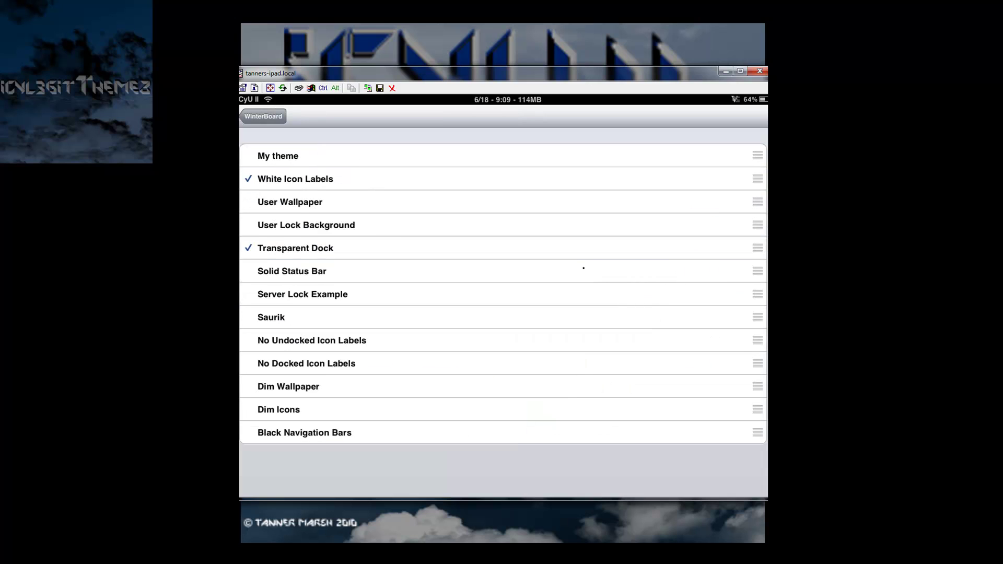
Step: Check My theme in WinterBoard and dismiss the TightVNC 'Connection closed' notice
{"action": "left_click", "coordinate": [392, 153]}
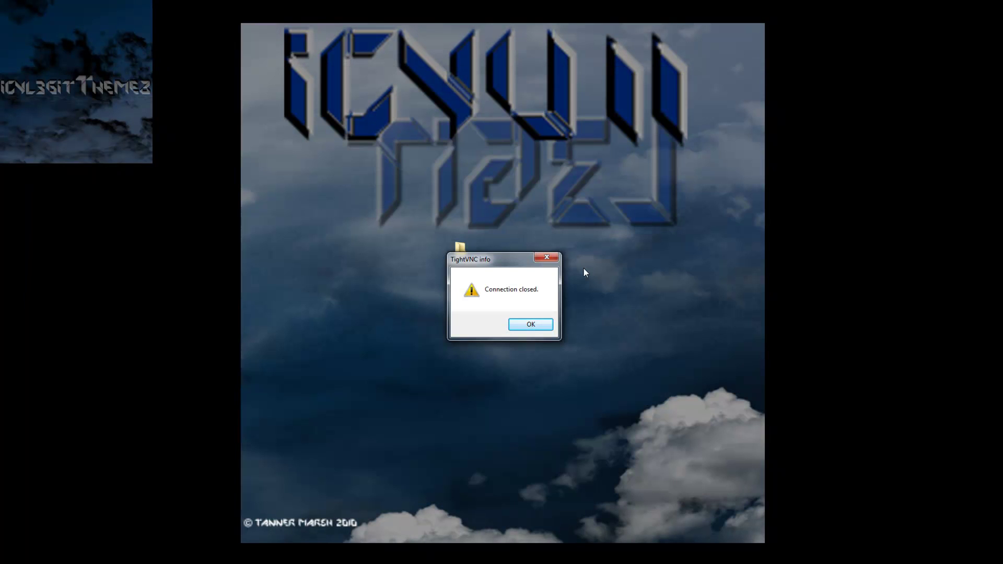
{"action": "left_click", "coordinate": [538, 327]}
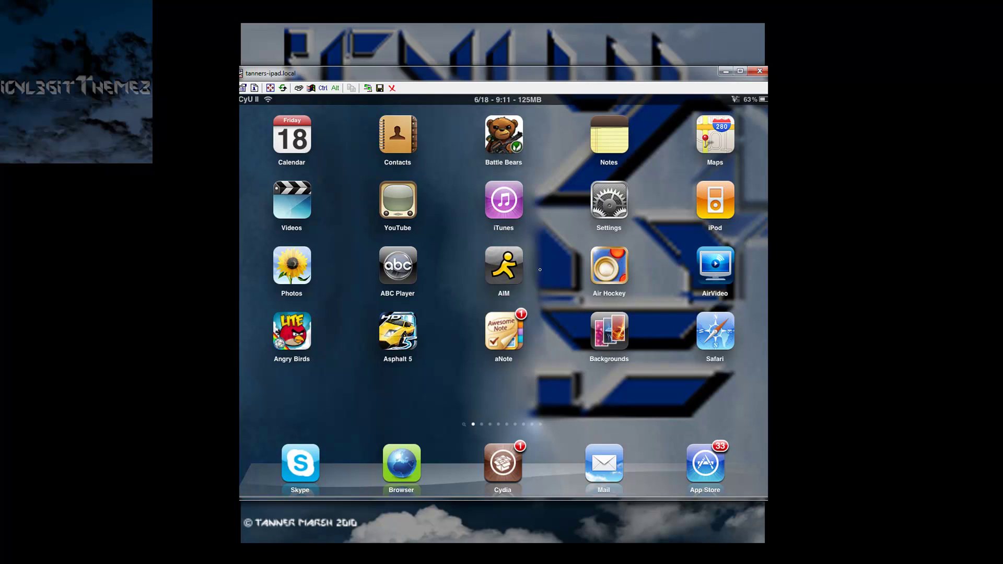
Step: Close the TightVNC viewer and drag the My theme icon to the desktop's top-left corner
{"action": "left_click", "coordinate": [759, 70]}
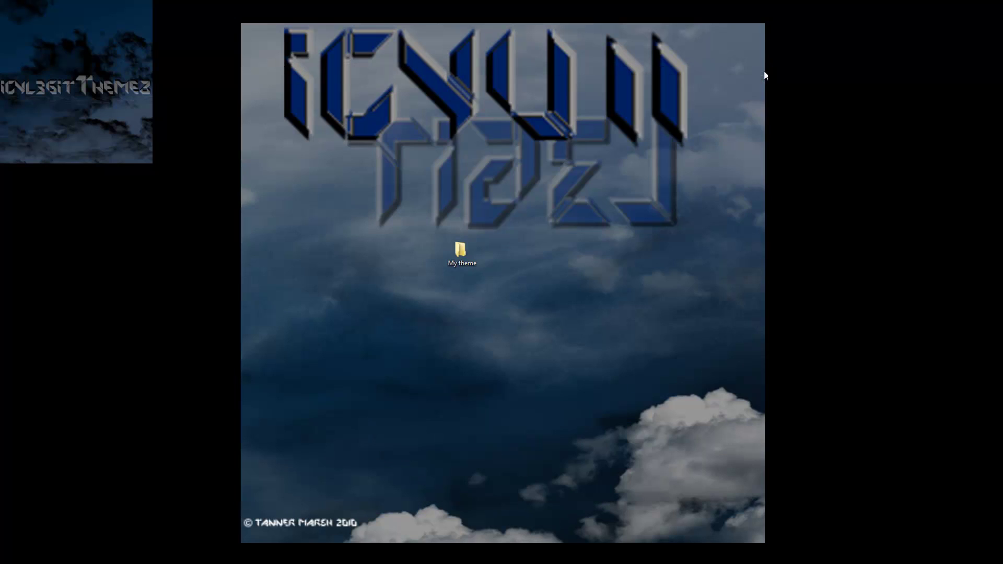
{"action": "left_click_drag", "start_coordinate": [460, 250], "coordinate": [268, 69]}
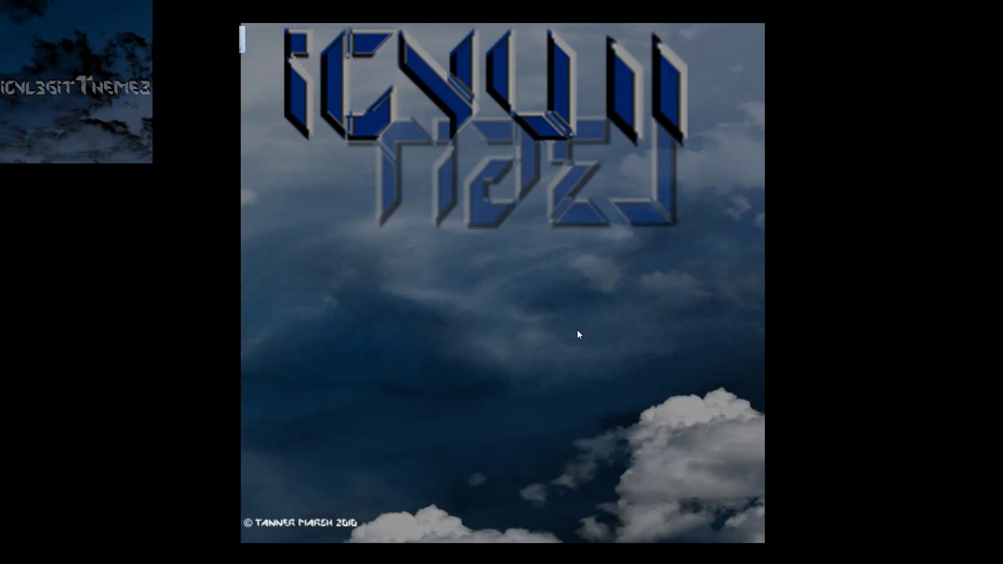